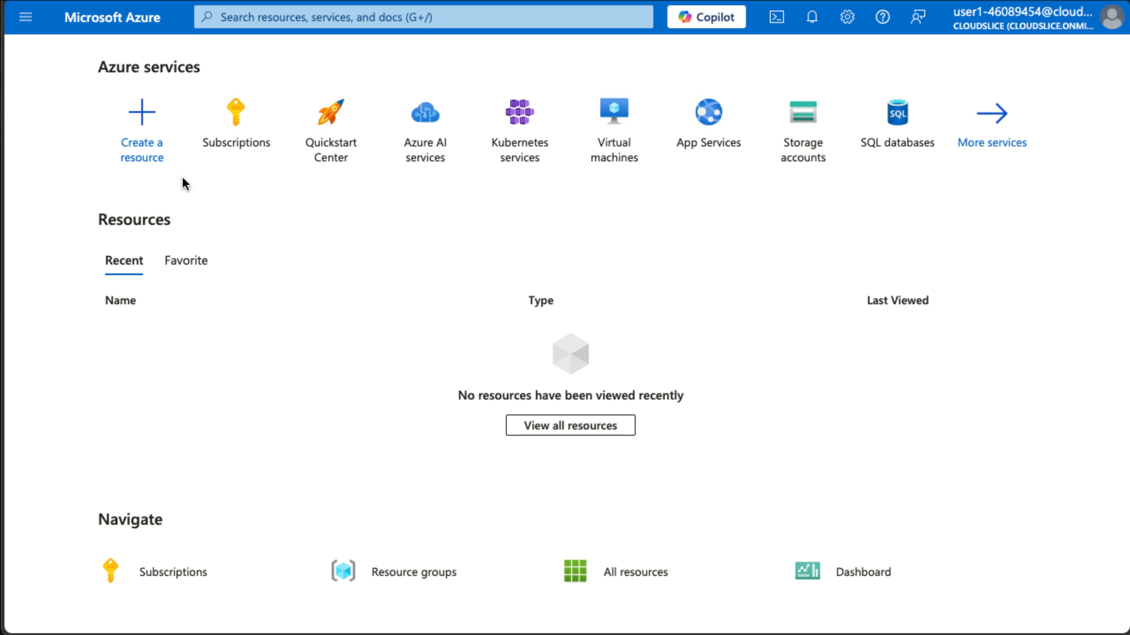
Start a custom template deployment and choose to build your own template in the editor
left_click(377, 18)
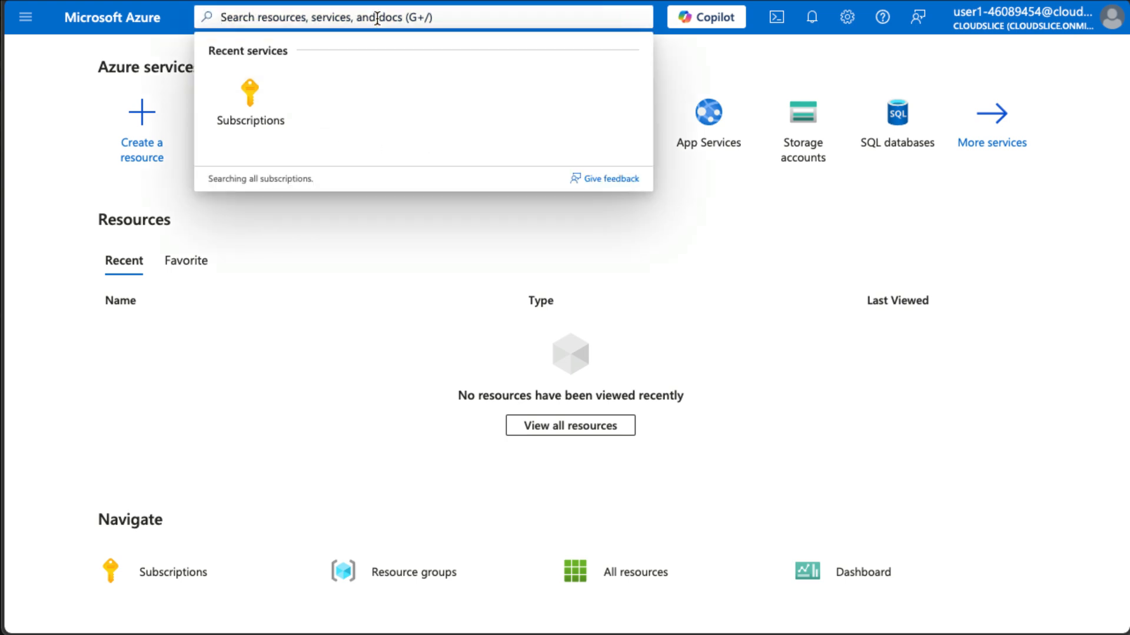
type("deploy")
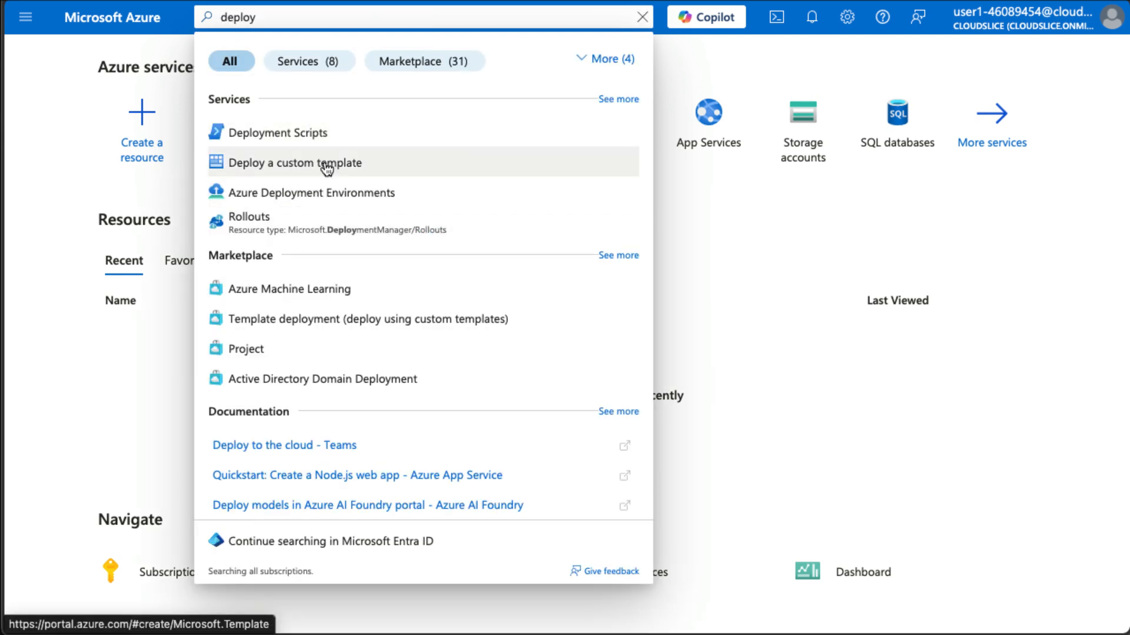
left_click(325, 169)
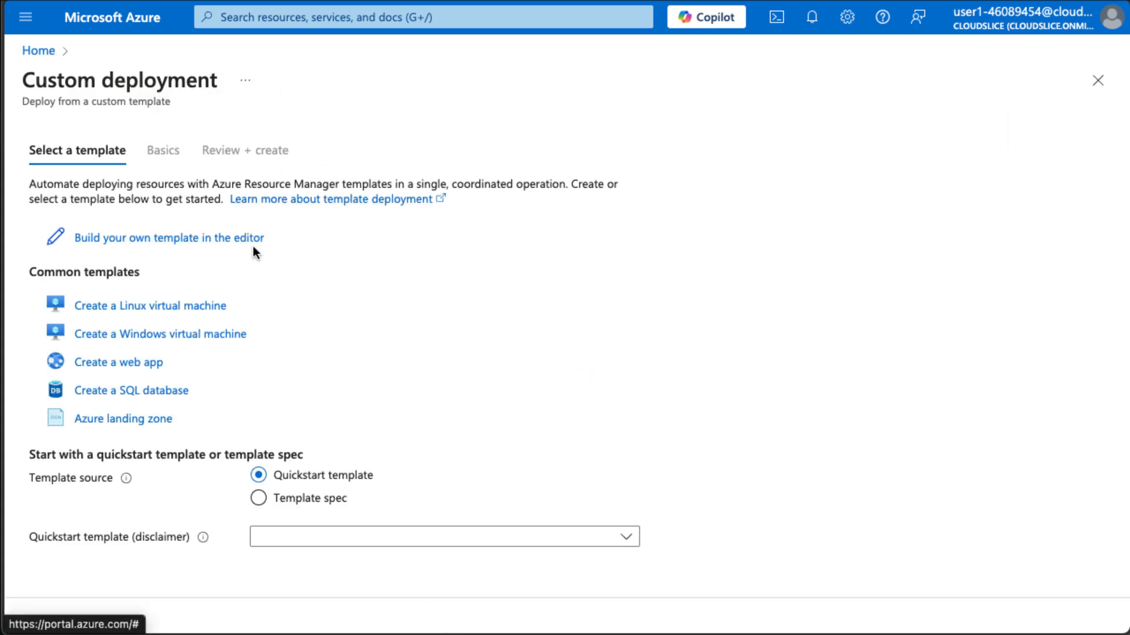
left_click(236, 240)
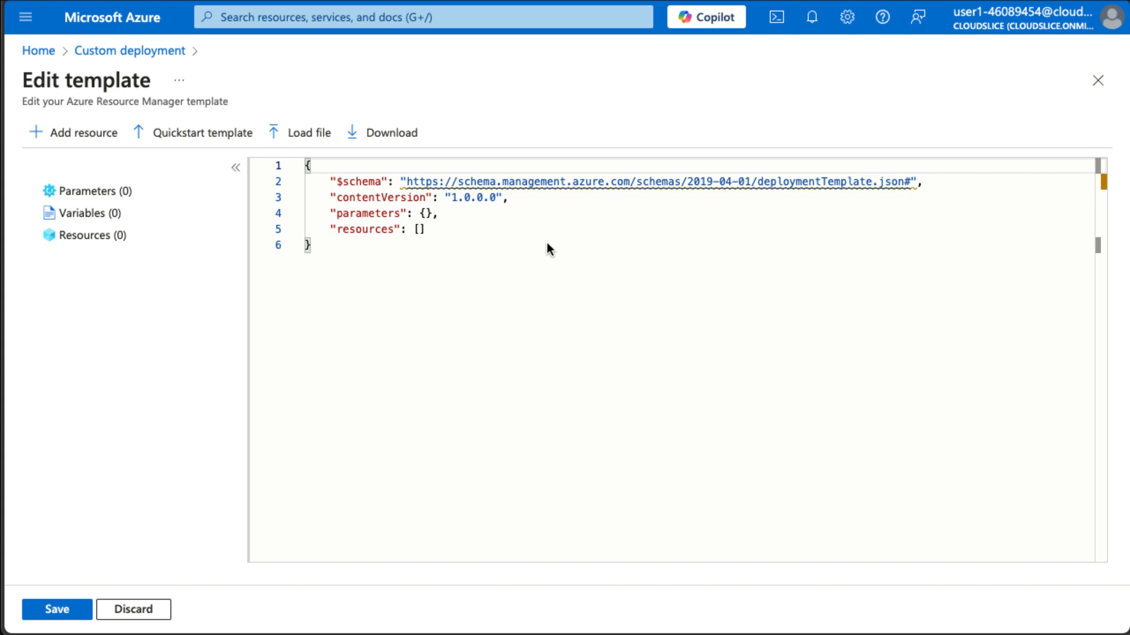
Replace the entire default template code with the copied virtual machine template
left_click(605, 304)
key("ctrl+a")
key("ctrl+v")
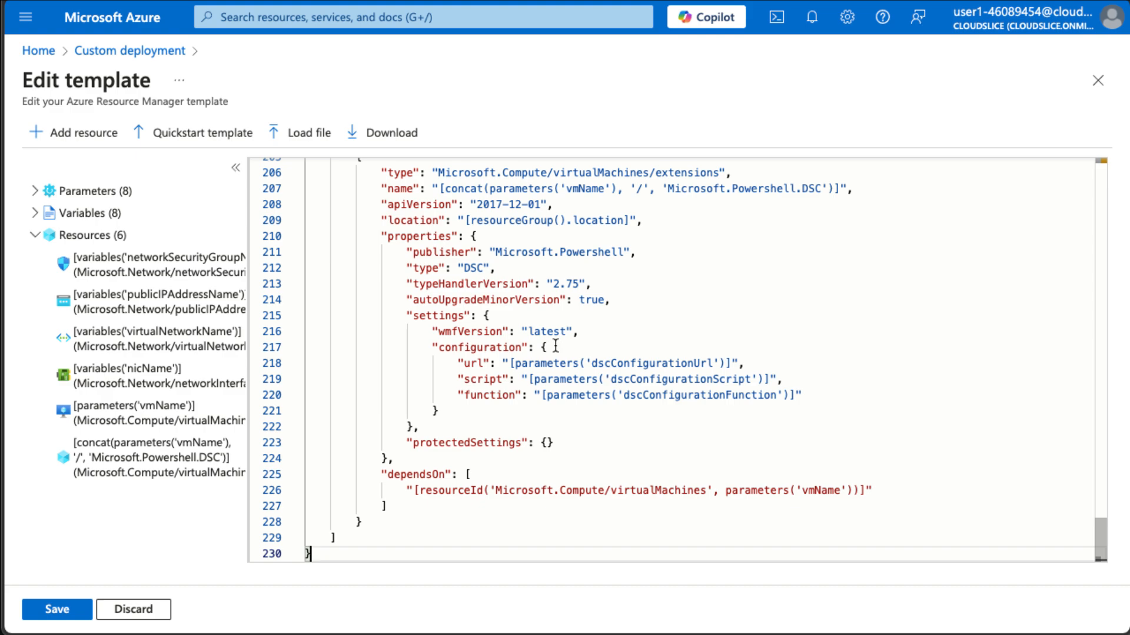
In the Microsoft.Powershell.DSC extension resource, set typeHandlerVersion to "[parameters('extensionVersion')]"
scroll(555, 346, "up", 20)
scroll(556, 347, "down", 20)
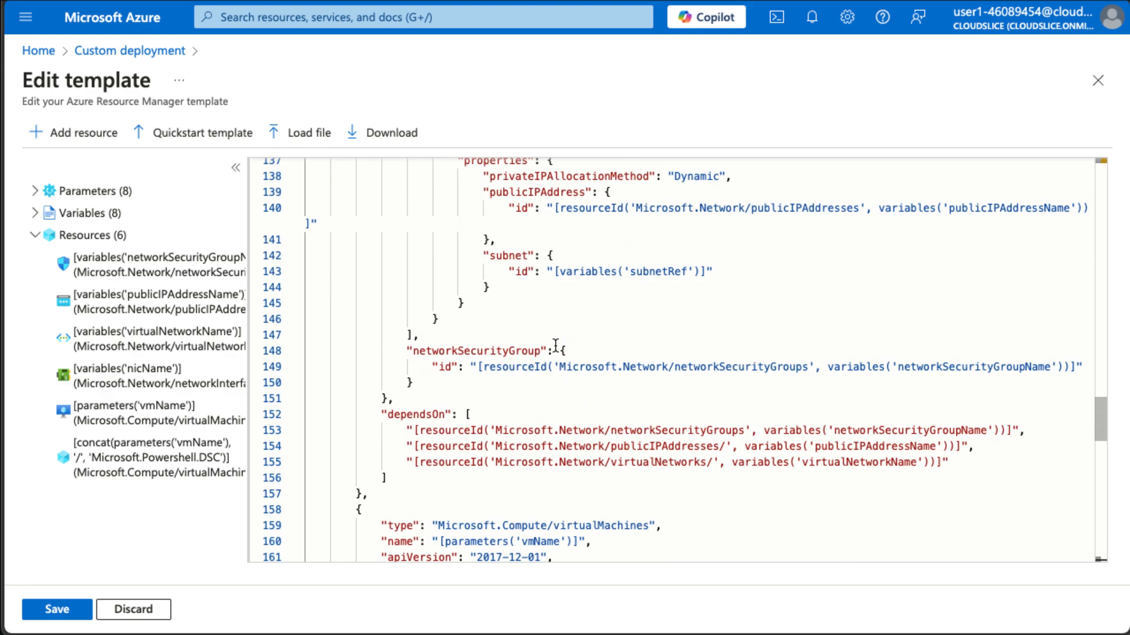
scroll(555, 346, "up", 4)
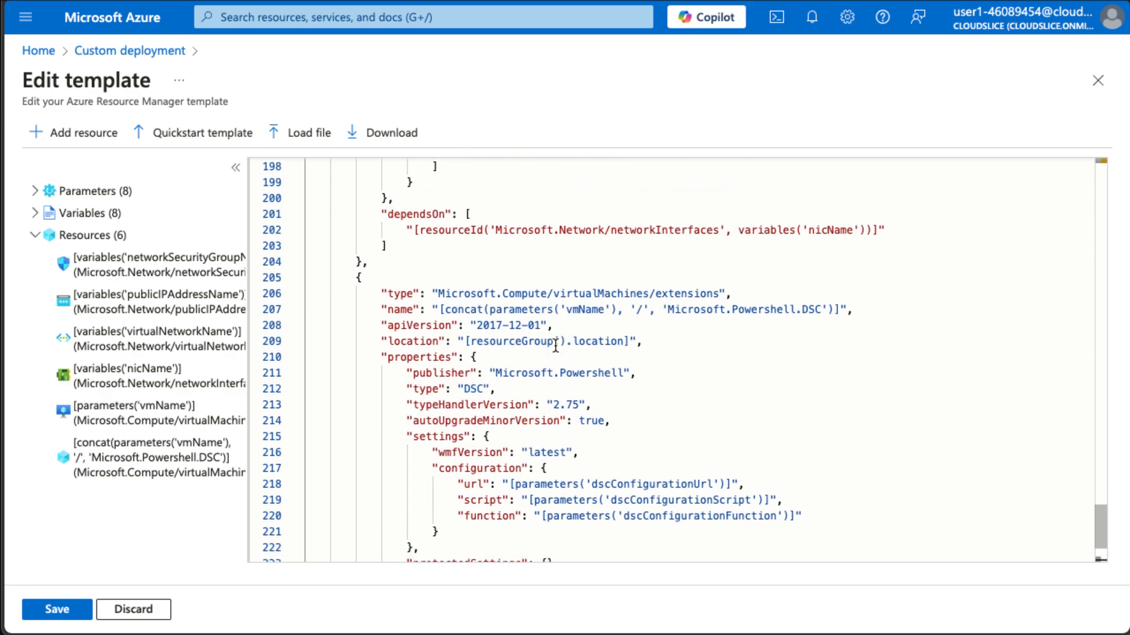
scroll(555, 346, "down", 4)
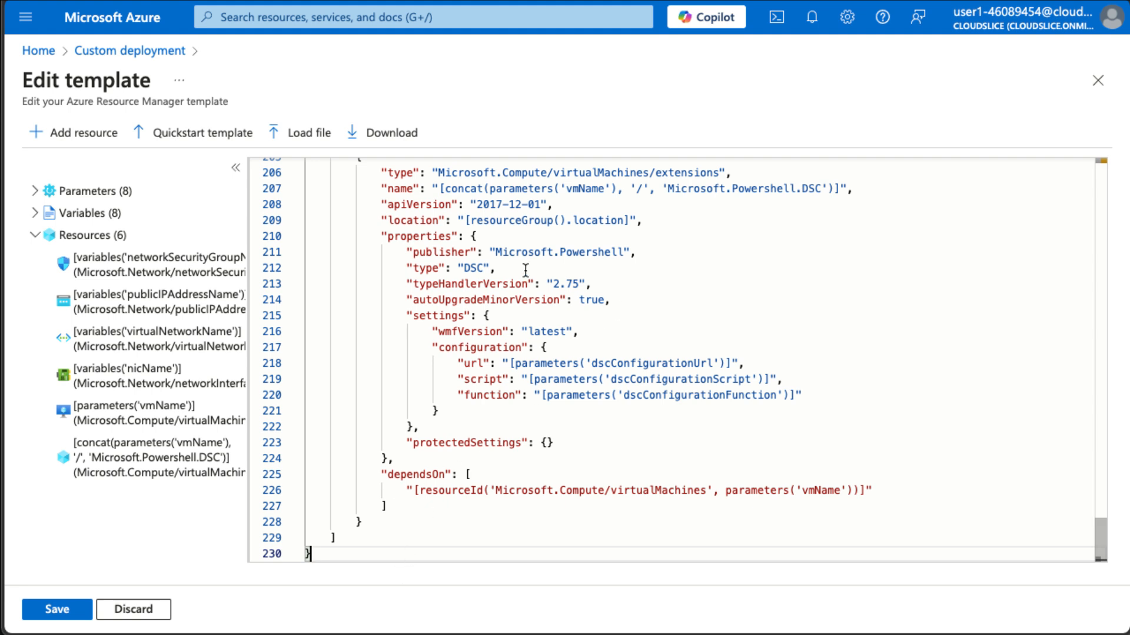
scroll(476, 318, "up", 2)
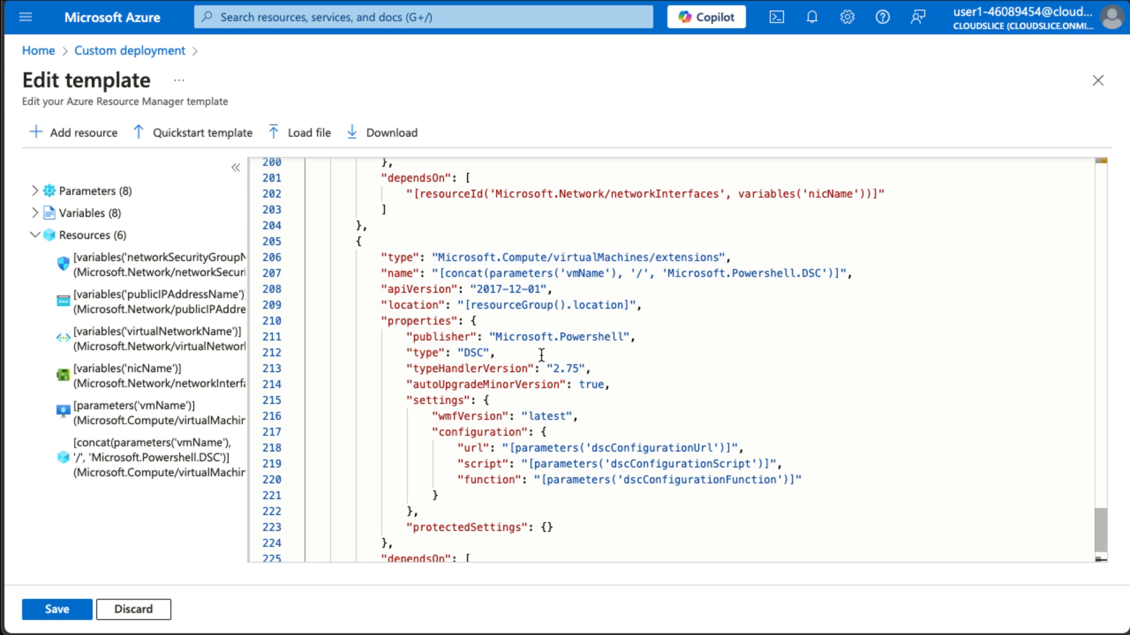
left_click_drag(553, 368, 580, 368)
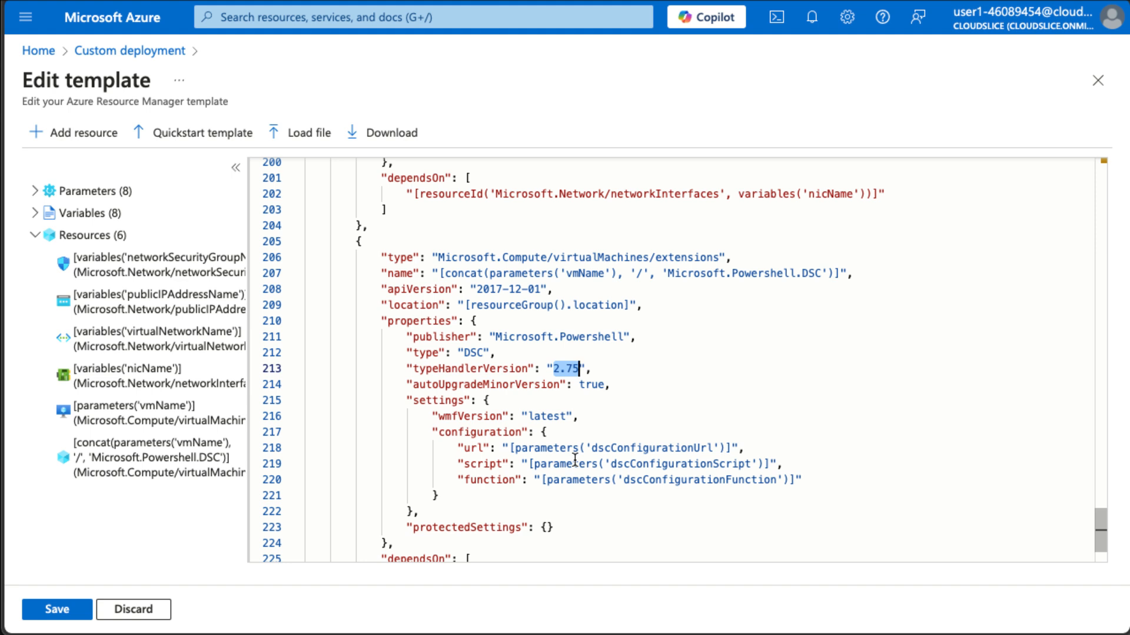
type("[paramete")
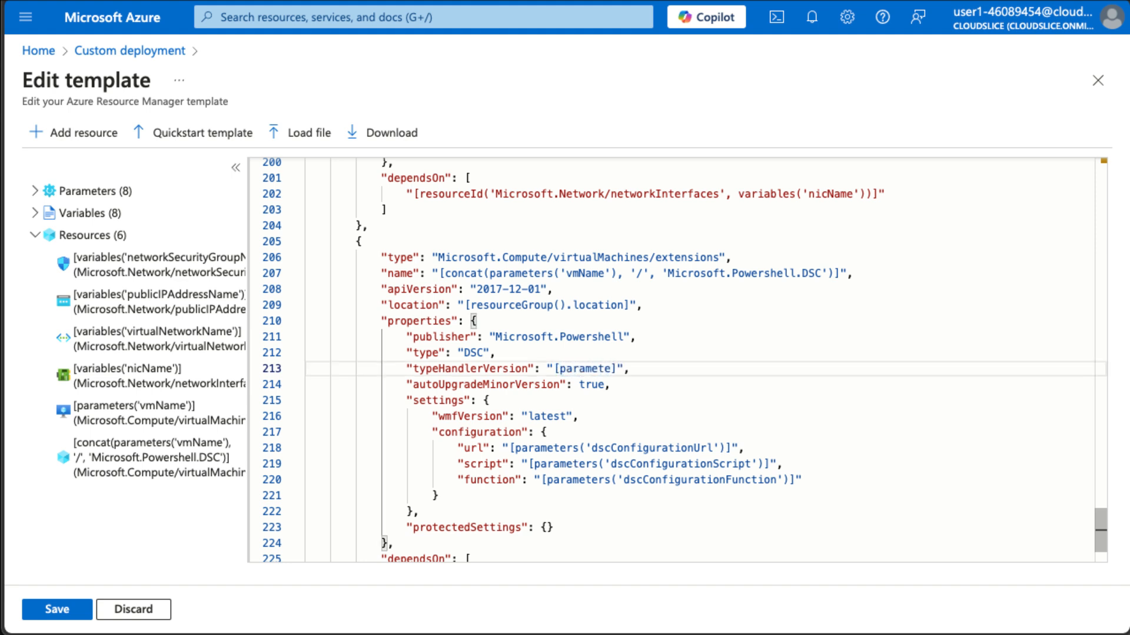
type("rs('ec")
key("BackSpace")
type("xtensionVeri")
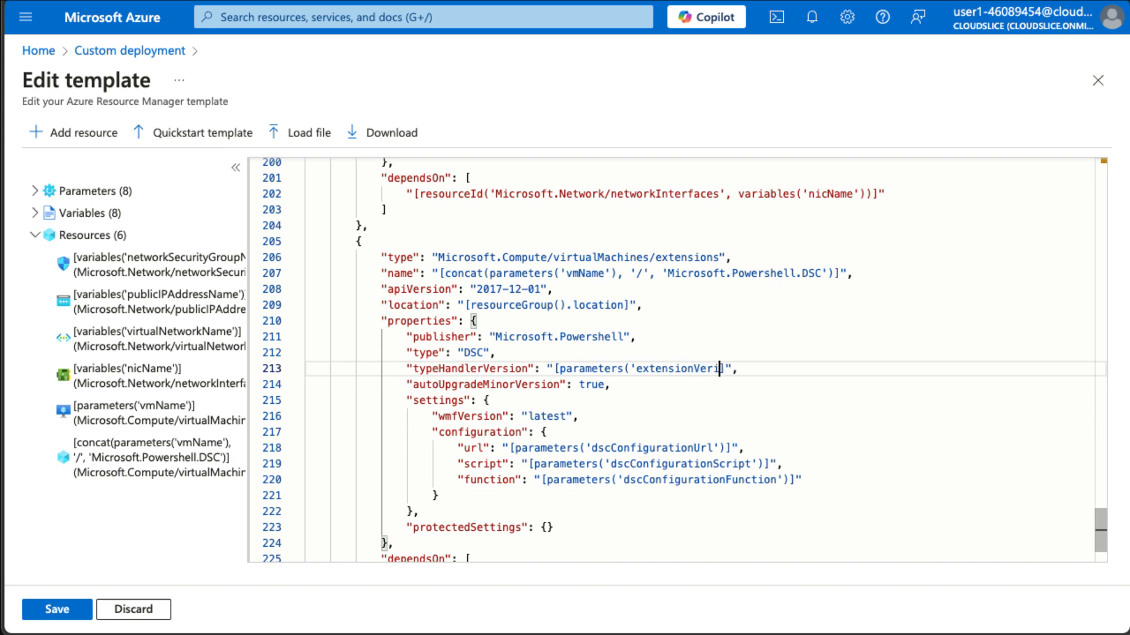
key("BackSpace")
type("sion'=")
key("BackSpace")
type("9")
key("BackSpace")
type(")")
Begin an "extensionVersion" parameter object at the start of the template's parameters section, above vmName
left_click_drag(637, 368, 740, 360)
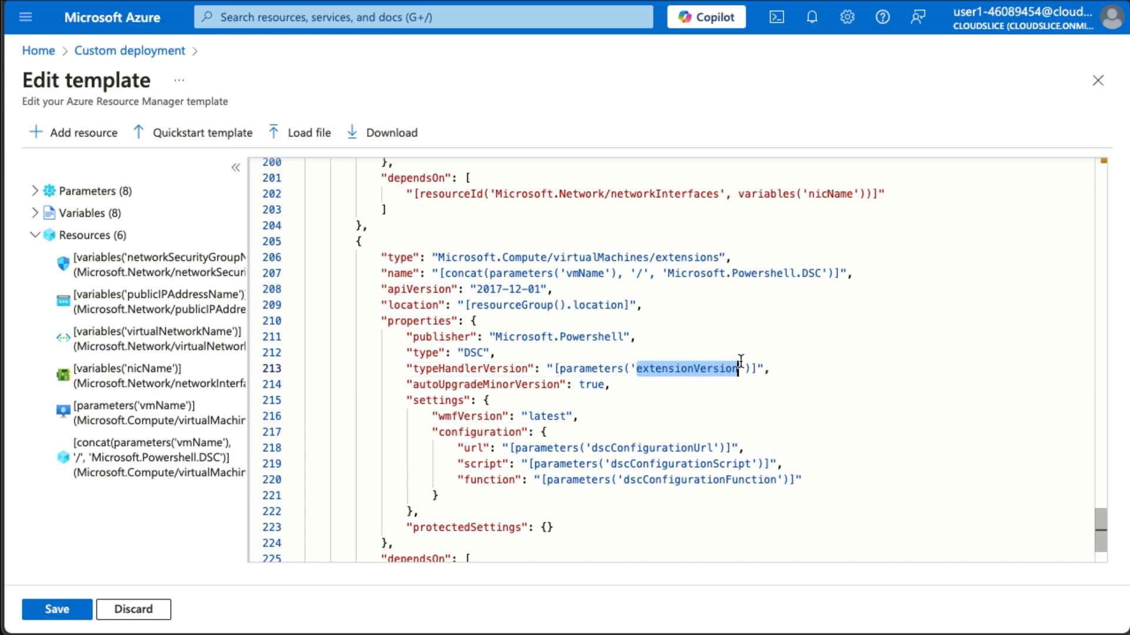
scroll(498, 396, "up", 20)
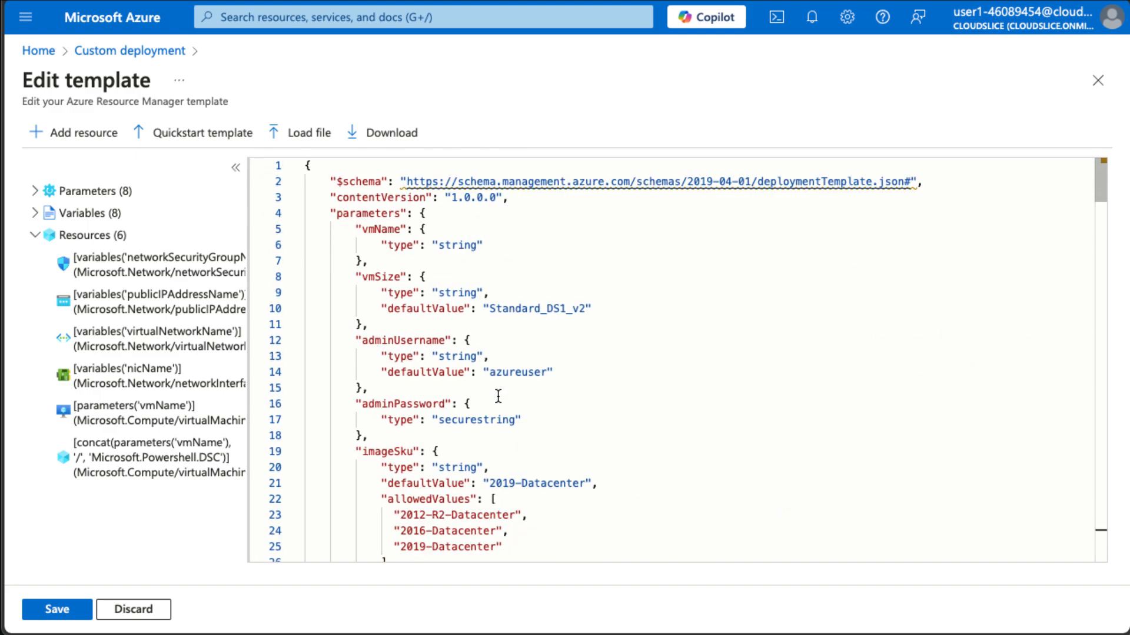
scroll(497, 396, "down", 4)
scroll(497, 396, "up", 3)
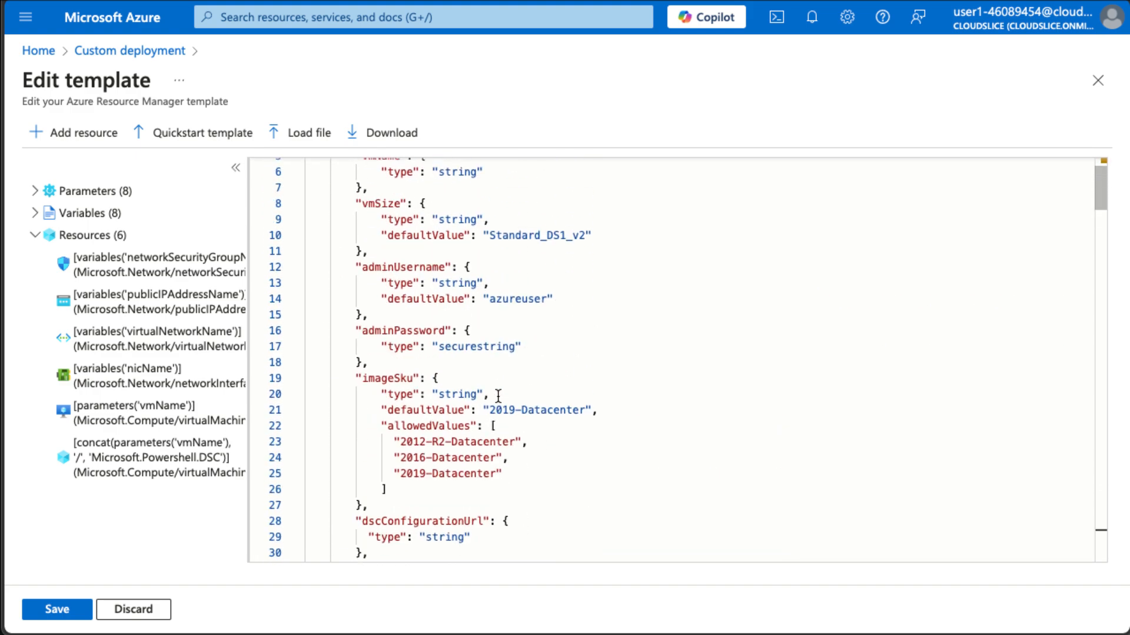
scroll(498, 397, "up", 2)
left_click(441, 214)
key("Return")
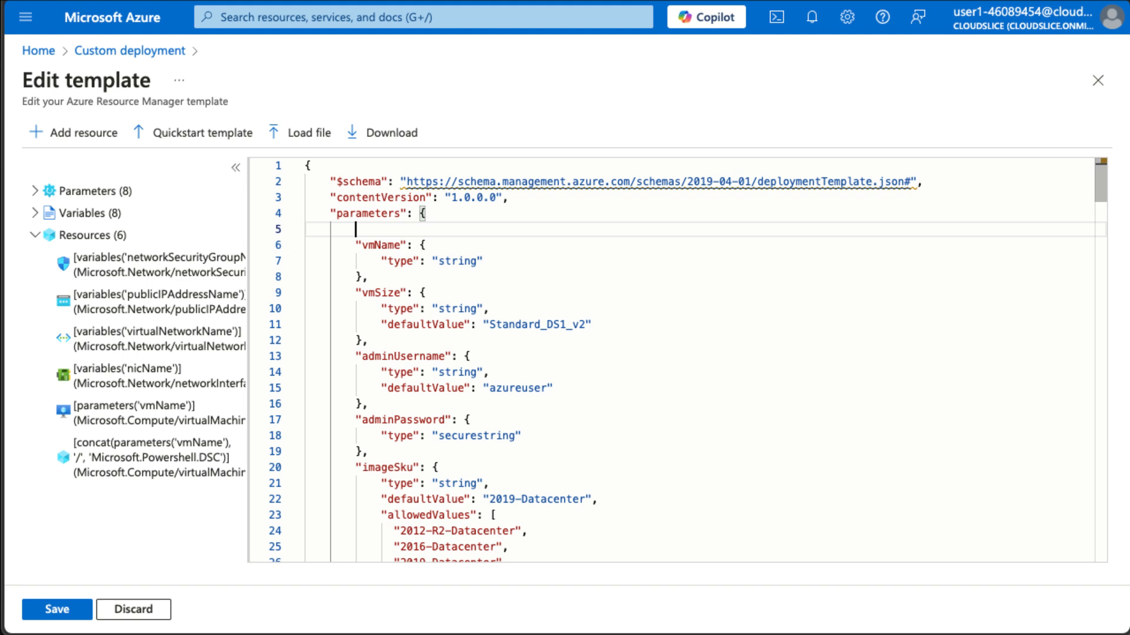
type("\"extensionVersion\"")
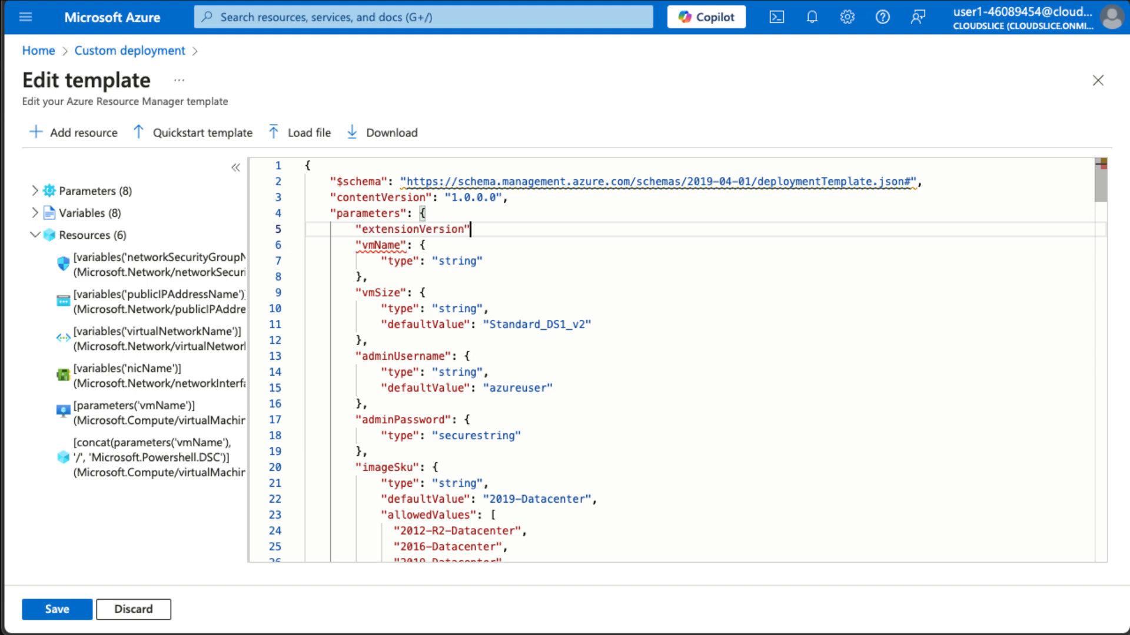
type(": {")
key("Return")
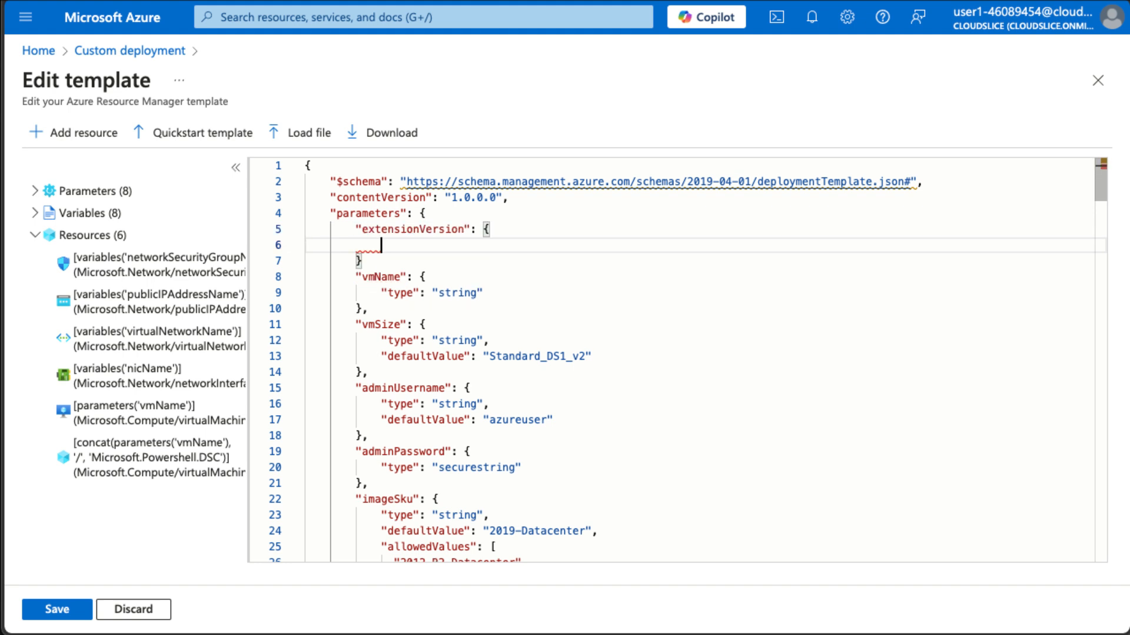
Give the extensionVersion parameter the type "string", separate it from vmName with a comma, and save the template
type("\"ty")
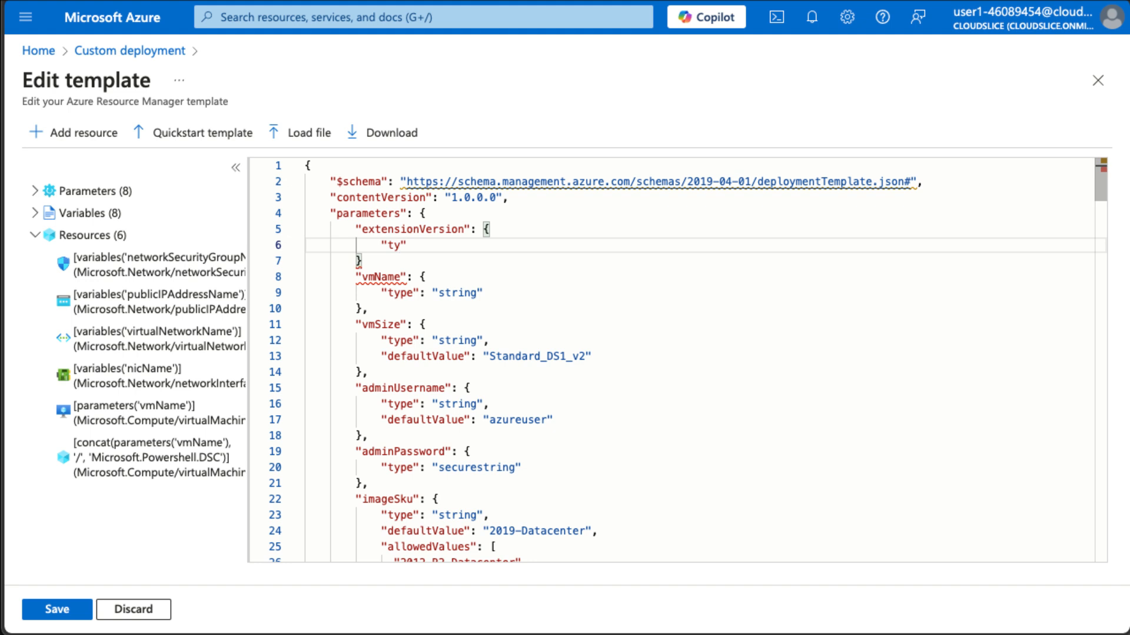
type("pe\": \"string")
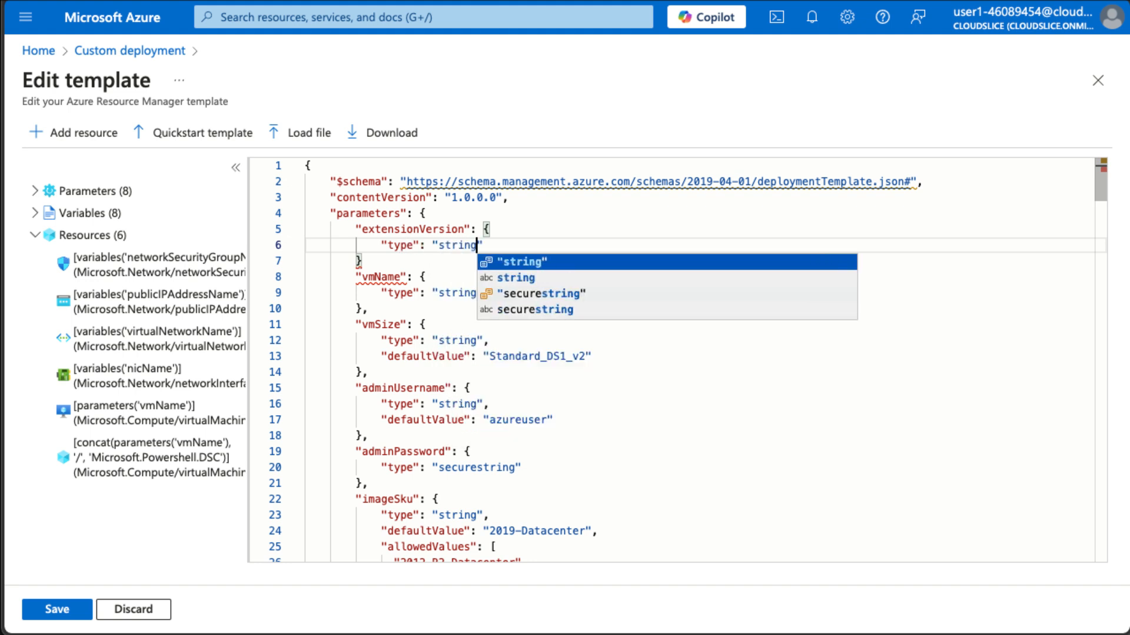
type("\"")
key("Right")
key("Right")
key("Right")
key("Right")
key("Right")
key("Right")
key("Right")
key("Right")
key("Right")
key("Right")
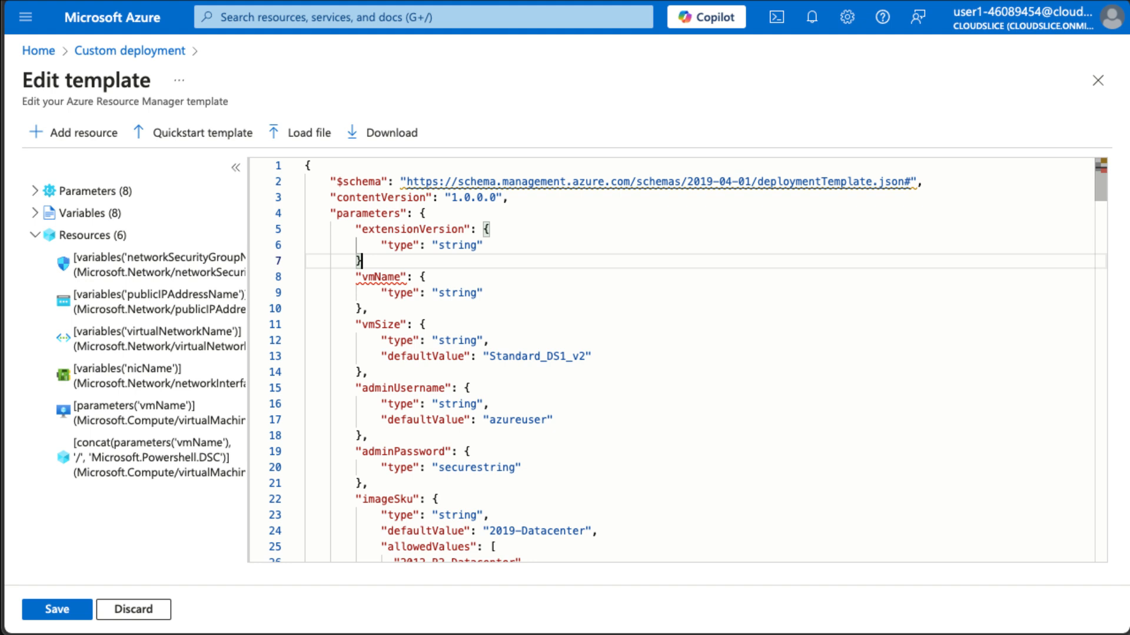
type(",")
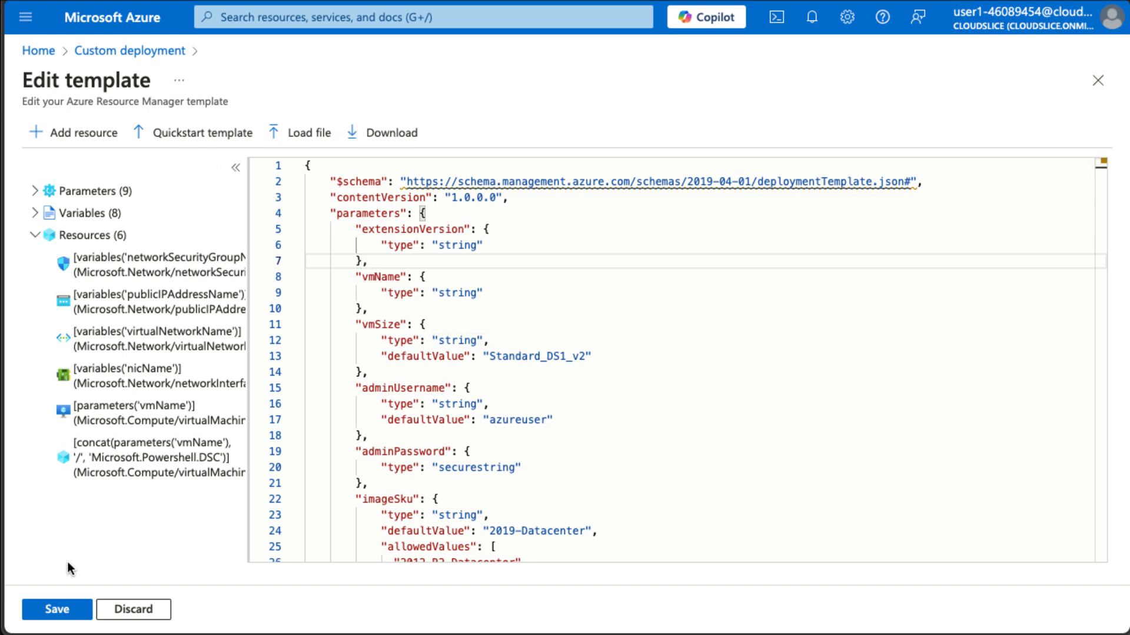
left_click(64, 610)
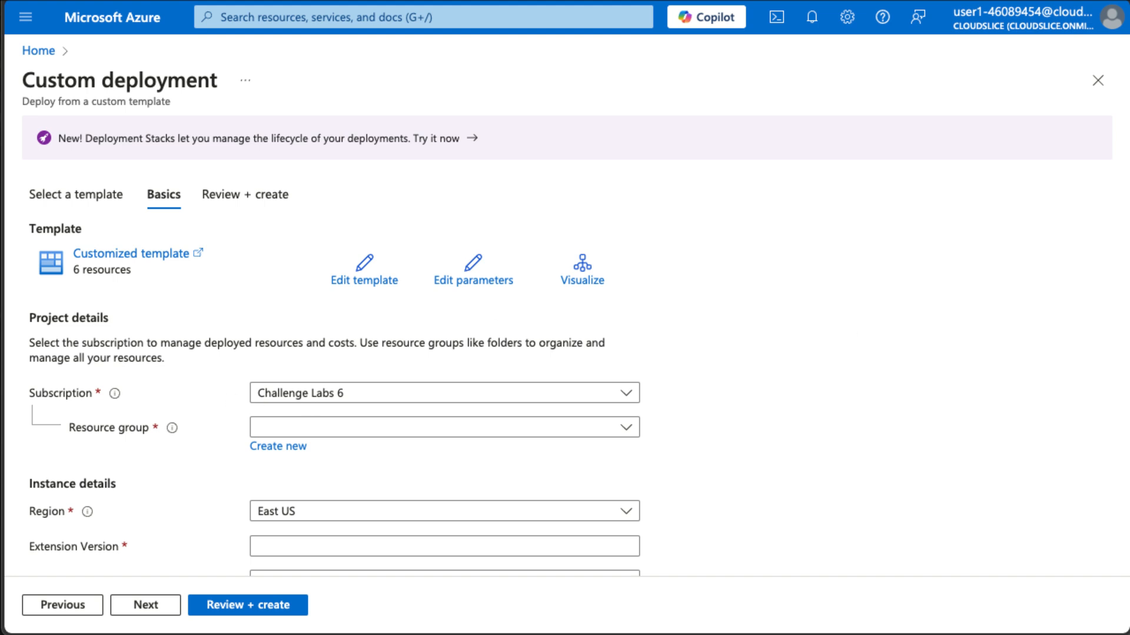
Set the Extension Version to 2.83 and choose the existing resource group rg1lod46089454
type("2.83")
left_click(283, 426)
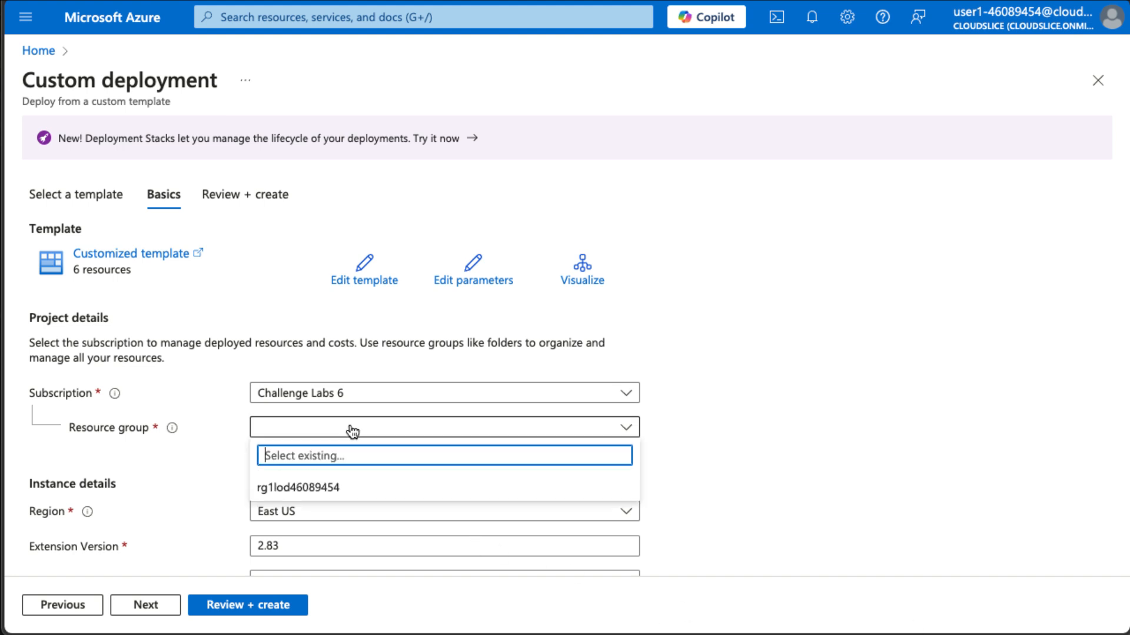
left_click(330, 491)
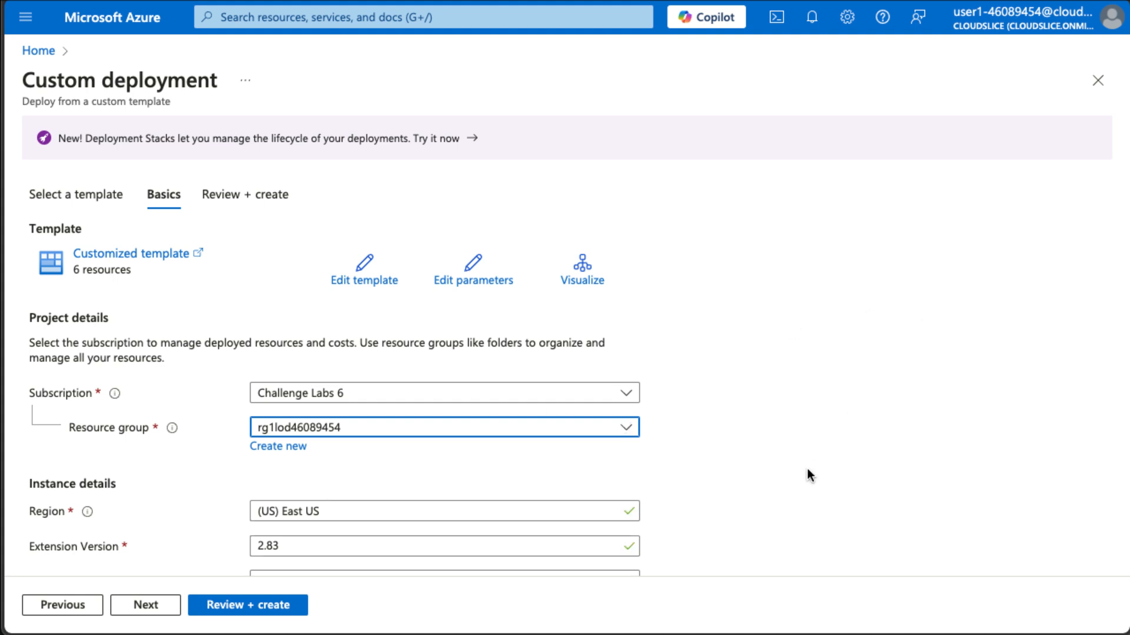
Name the virtual machine VM1 and paste the admin password into the Admin Password field
scroll(807, 469, "down", 2)
scroll(808, 468, "down", 2)
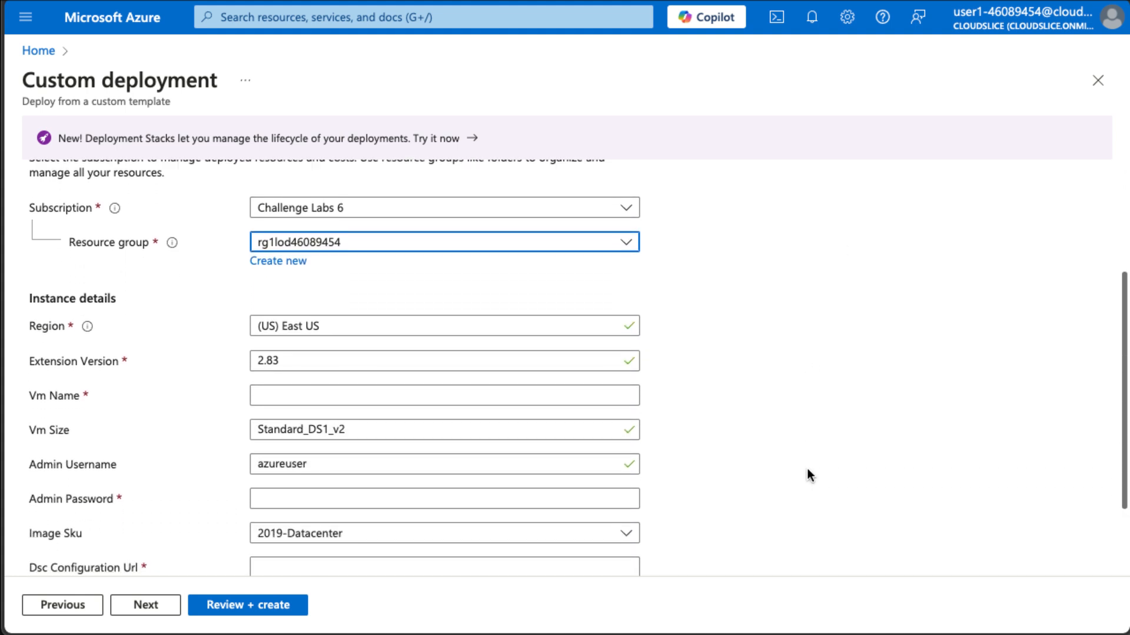
left_click(357, 382)
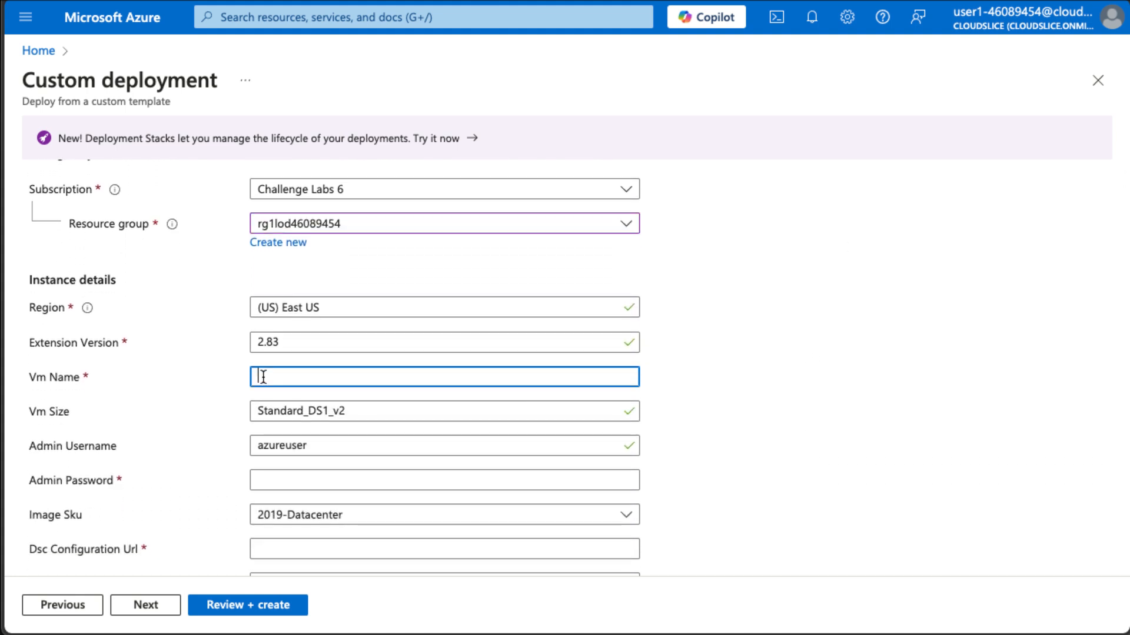
type("VM1")
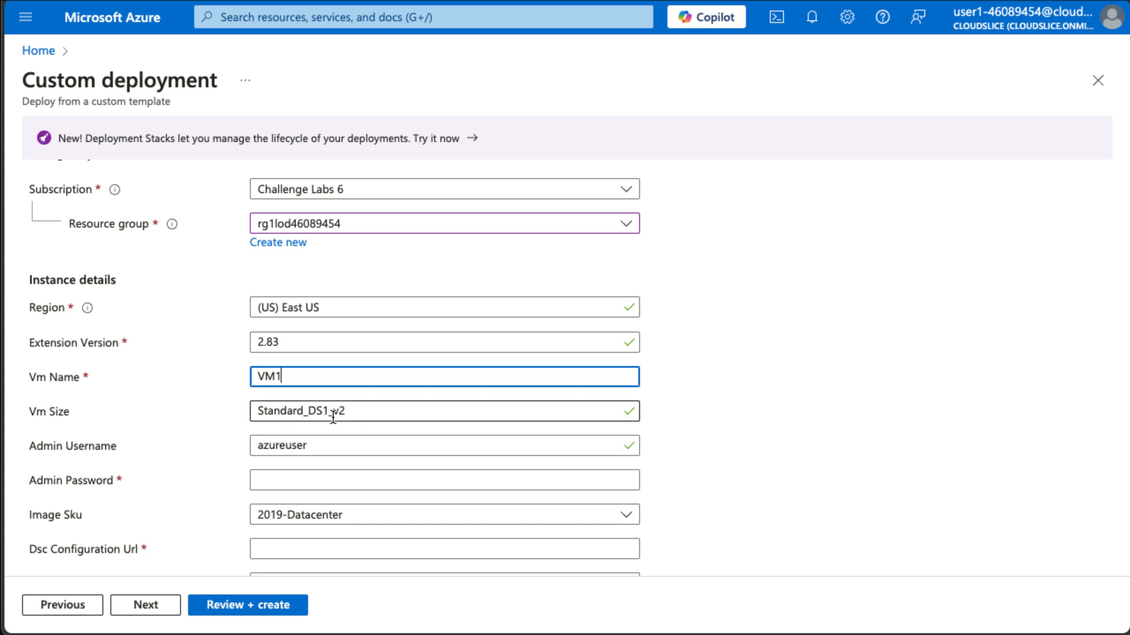
left_click(355, 483)
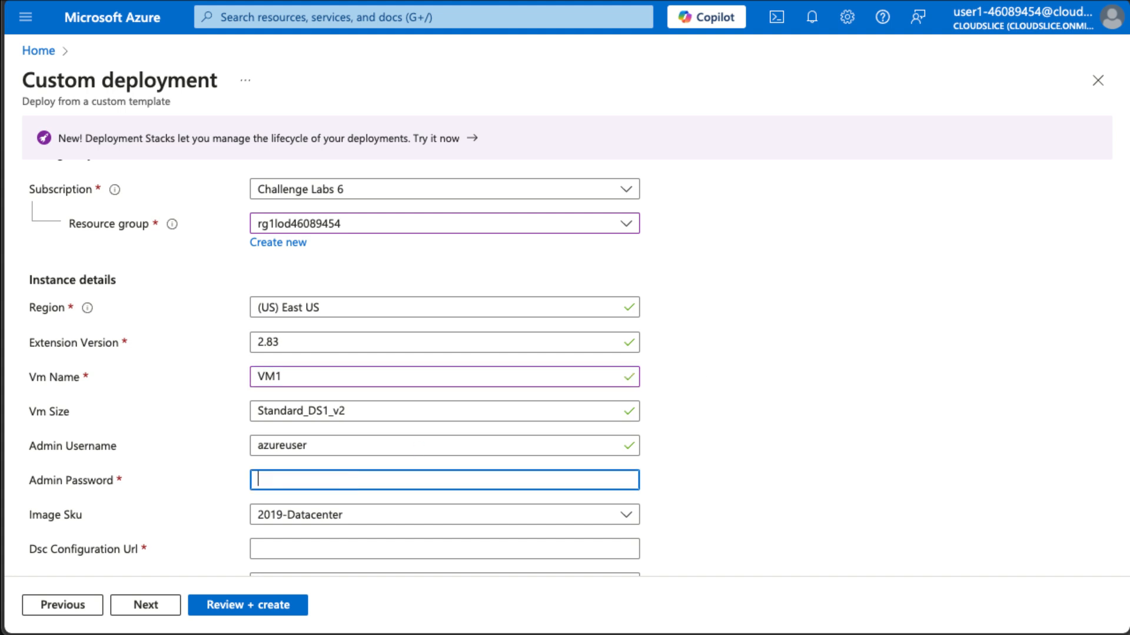
left_click(305, 472)
key("ctrl+v")
scroll(847, 464, "down", 2)
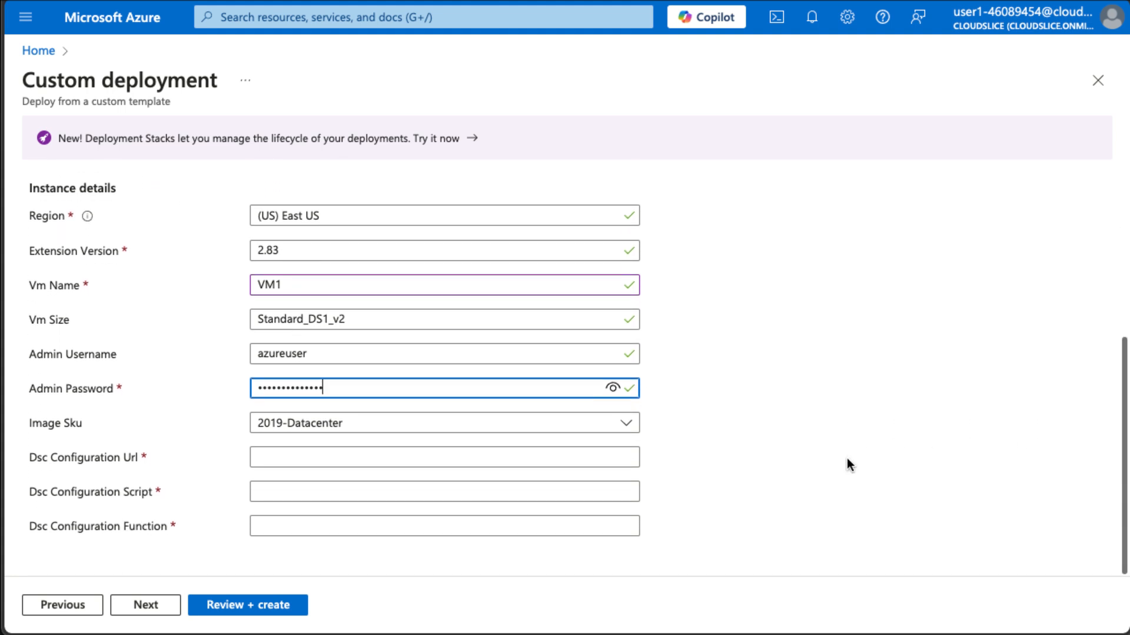
left_click(275, 458)
key("ctrl+v")
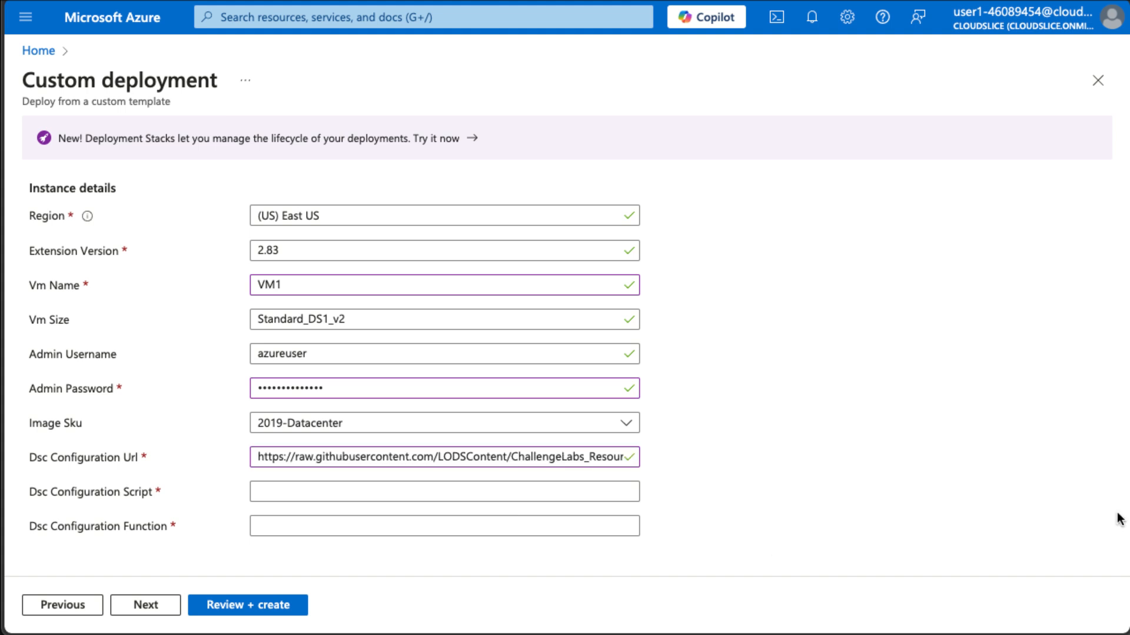
left_click(474, 488)
type("WebApp.ps1")
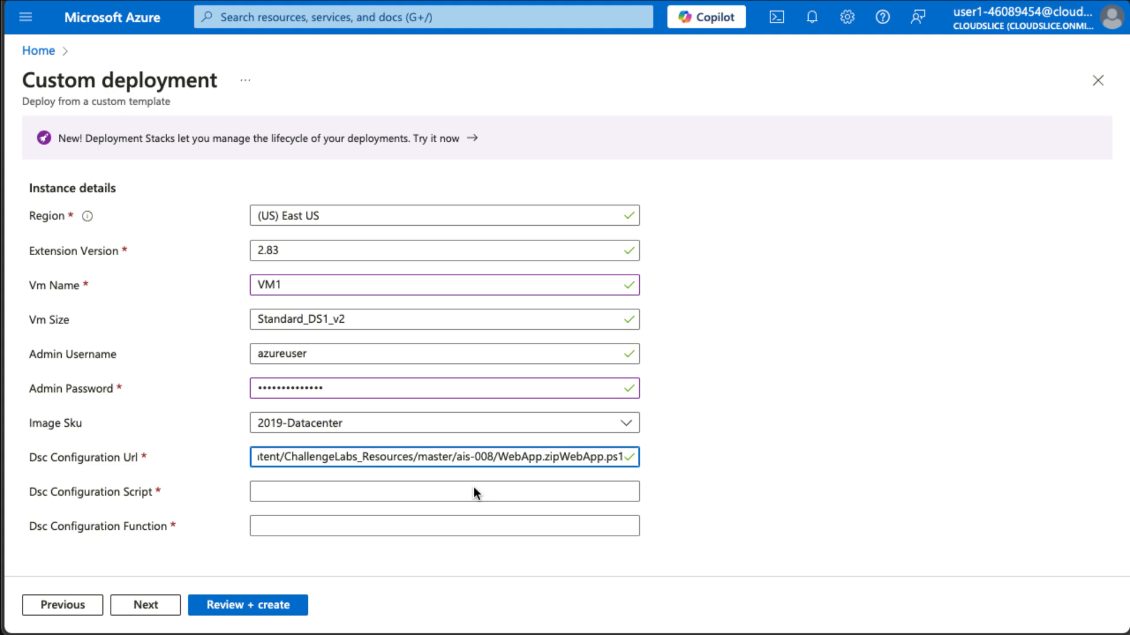
key("super+z")
Set the Dsc Configuration Script to WebApp.ps1 and the Dsc Configuration Function to WebApp, and proceed to the deployment review
left_click(473, 488)
type("WebApp.ps1")
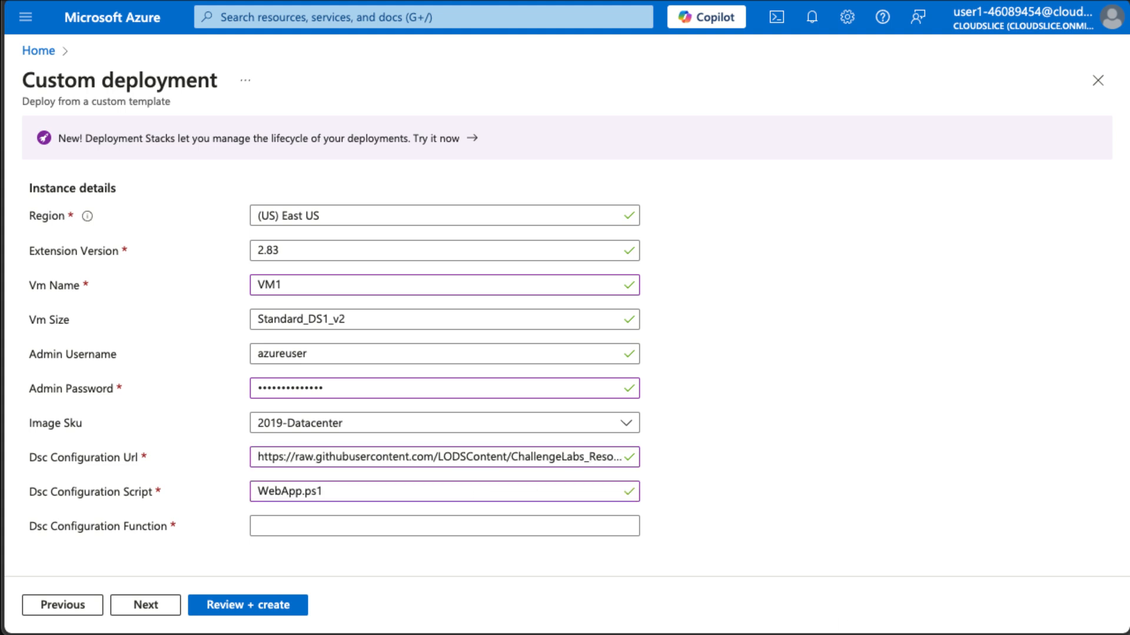
left_click(299, 522)
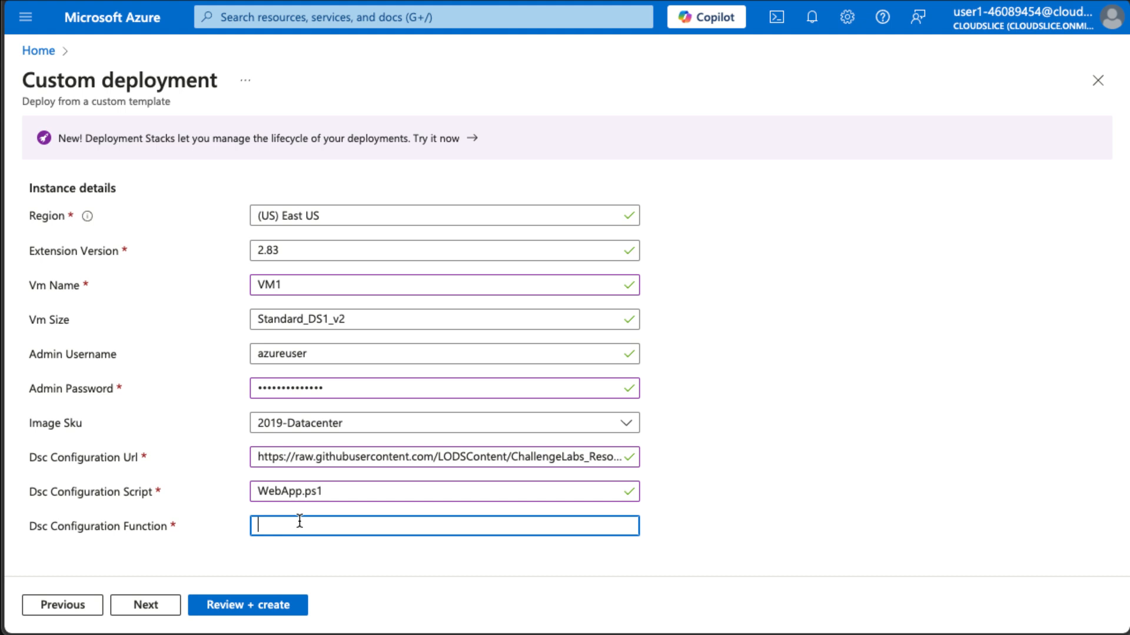
type("WebApp")
left_click(247, 607)
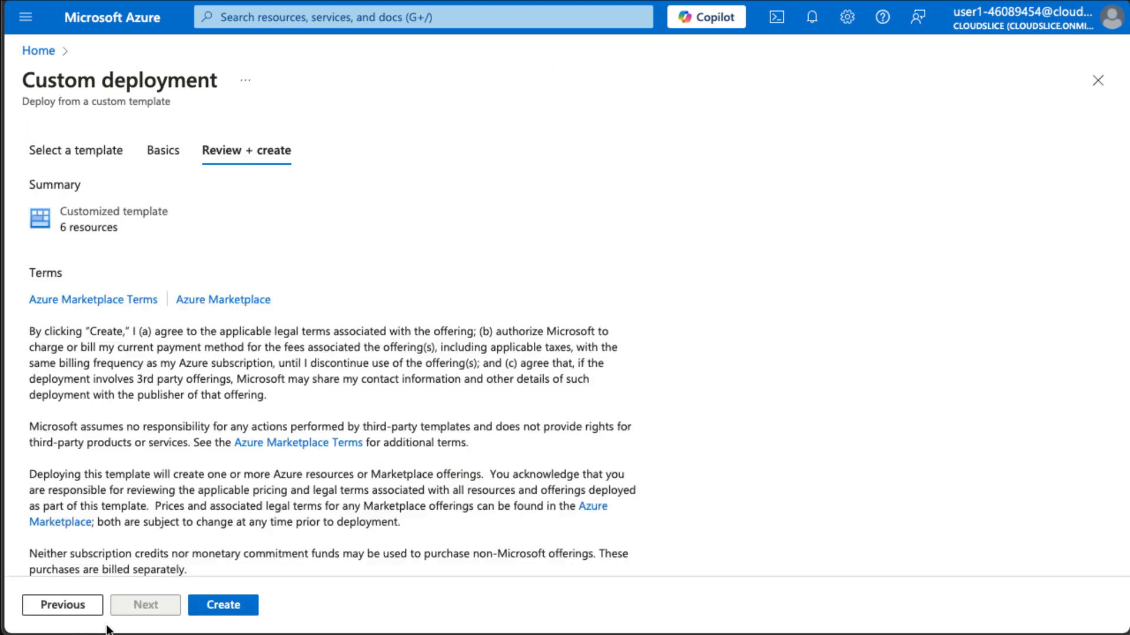
Create the reviewed custom deployment and go to its resource group once deployed, dismissing the introductory tips there
left_click(210, 604)
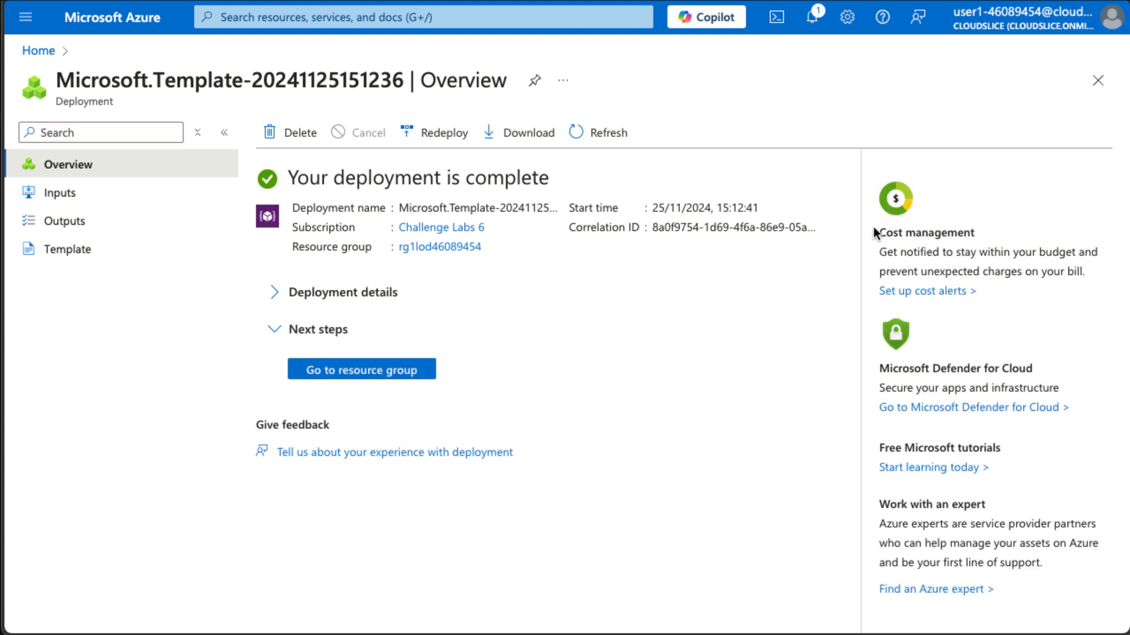
left_click(417, 371)
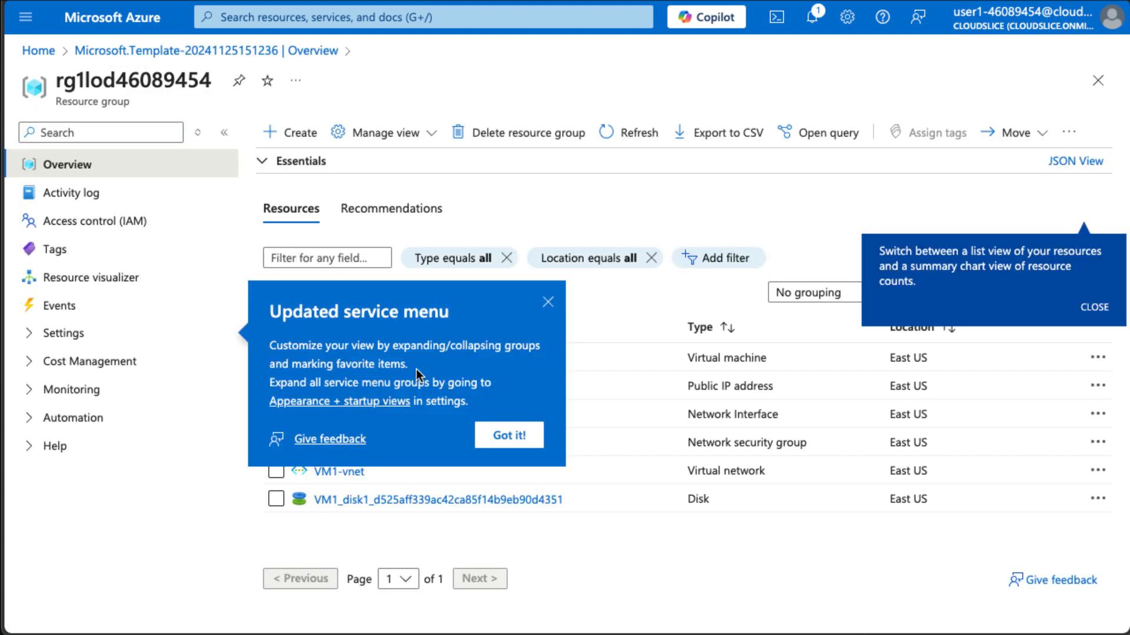
left_click(548, 301)
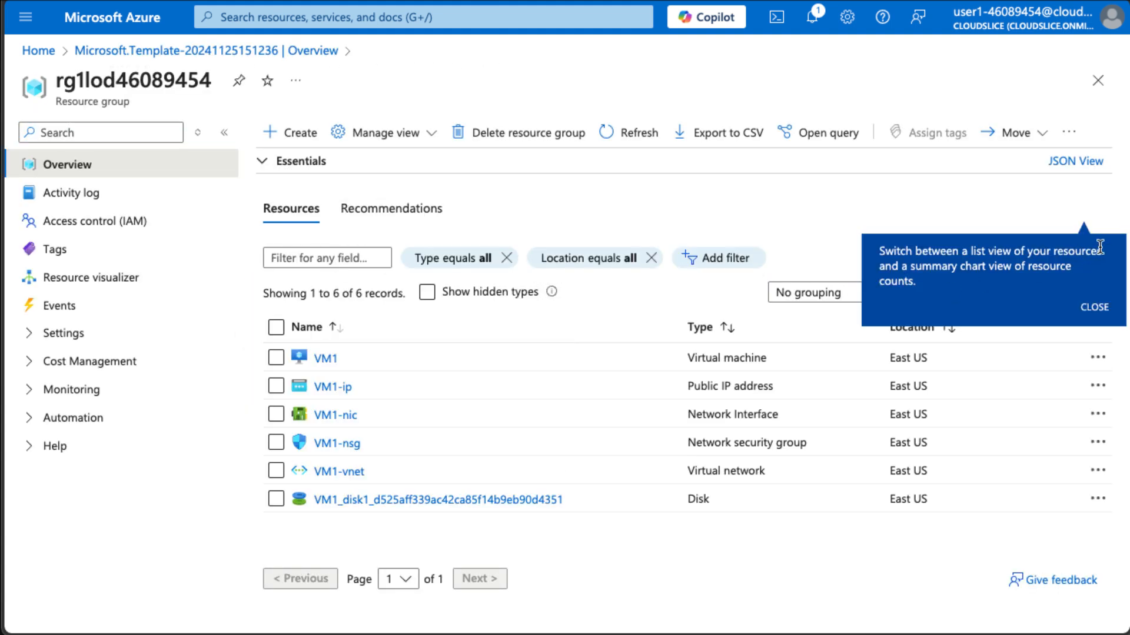
left_click(1093, 307)
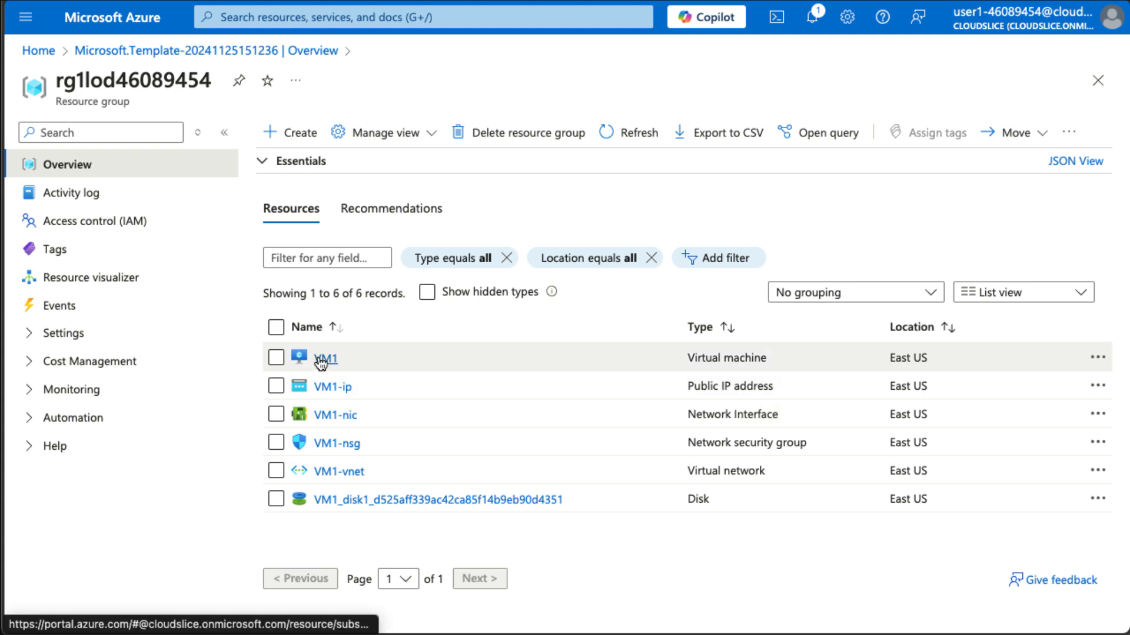
Copy the public IP address of virtual machine VM1 and view the extensions installed on it
left_click(325, 358)
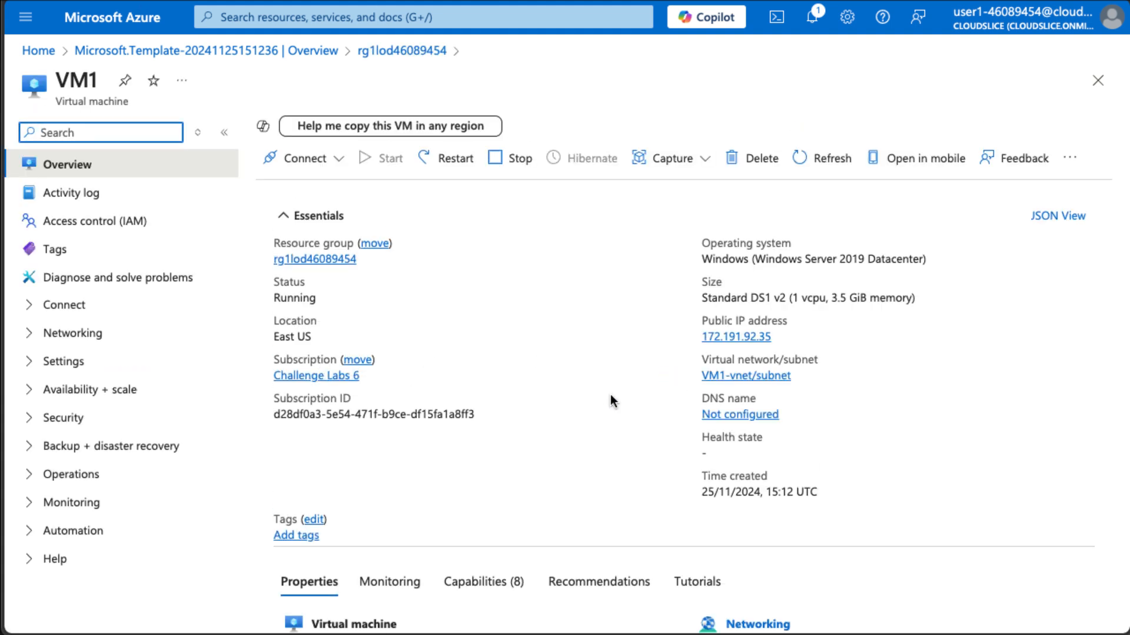
left_click(782, 337)
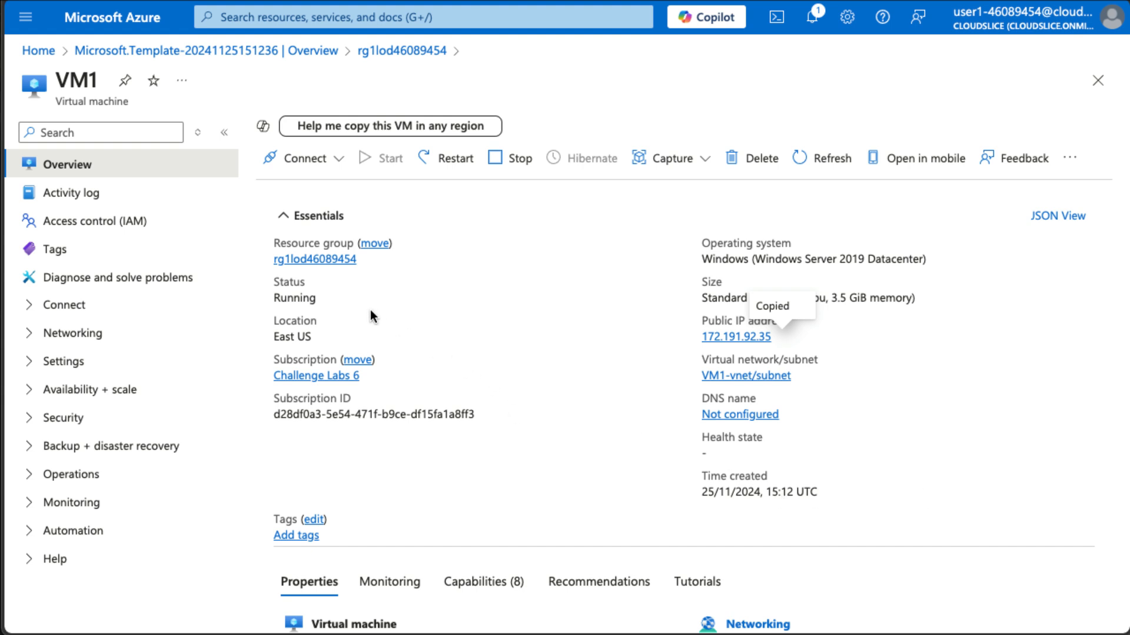
left_click(63, 360)
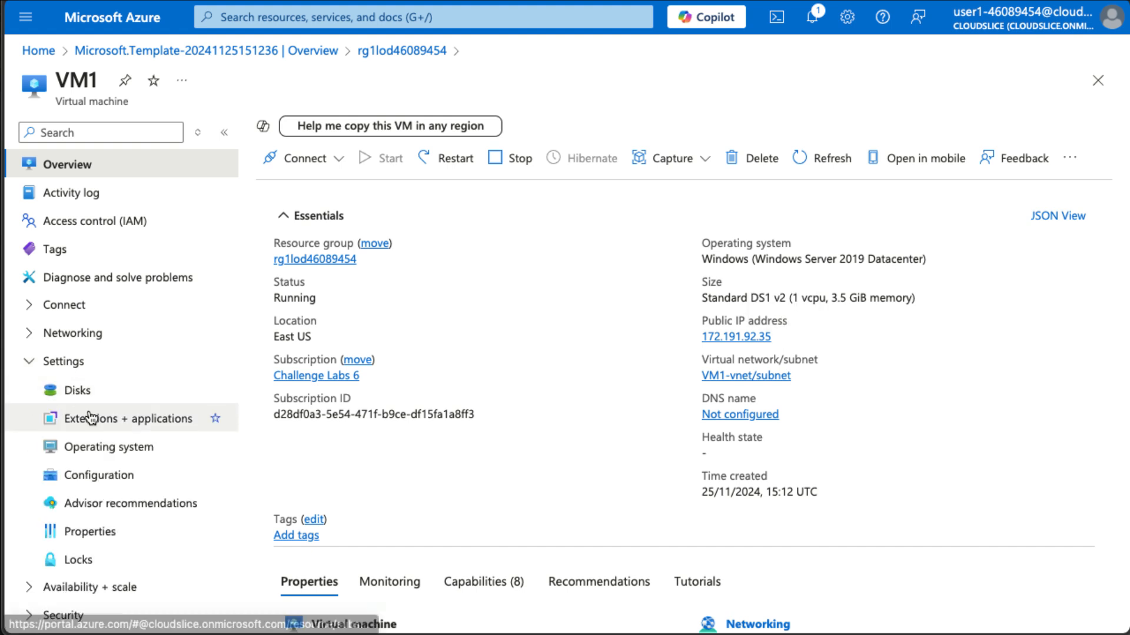
left_click(88, 418)
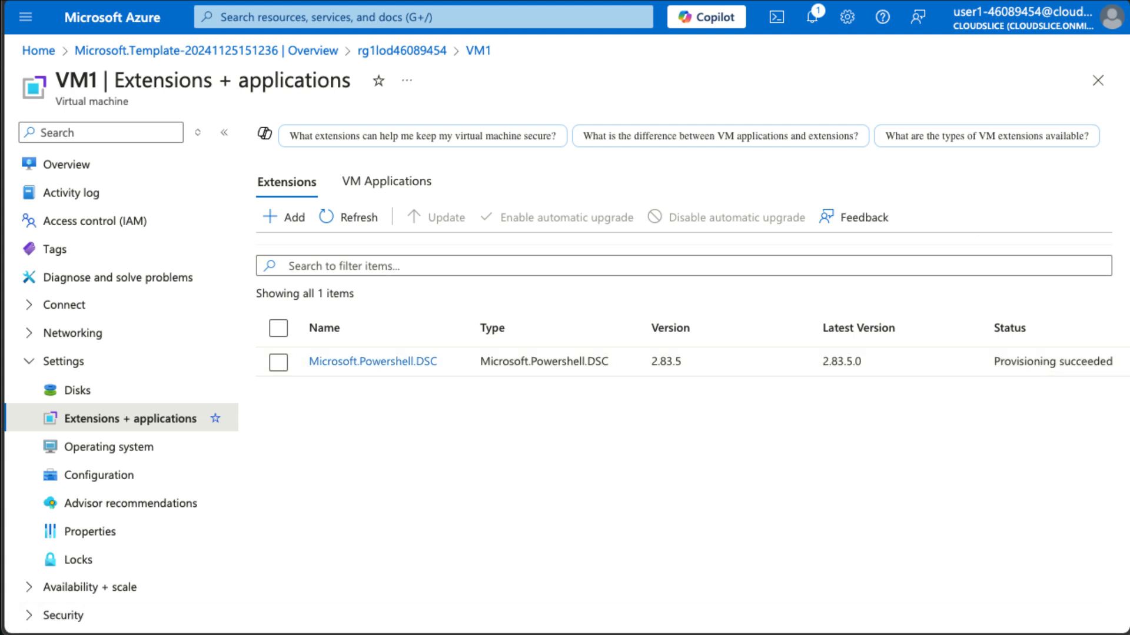
Browse to VM1's copied public IP address in a new browser tab, continuing to the site without HTTPS
key("super+t")
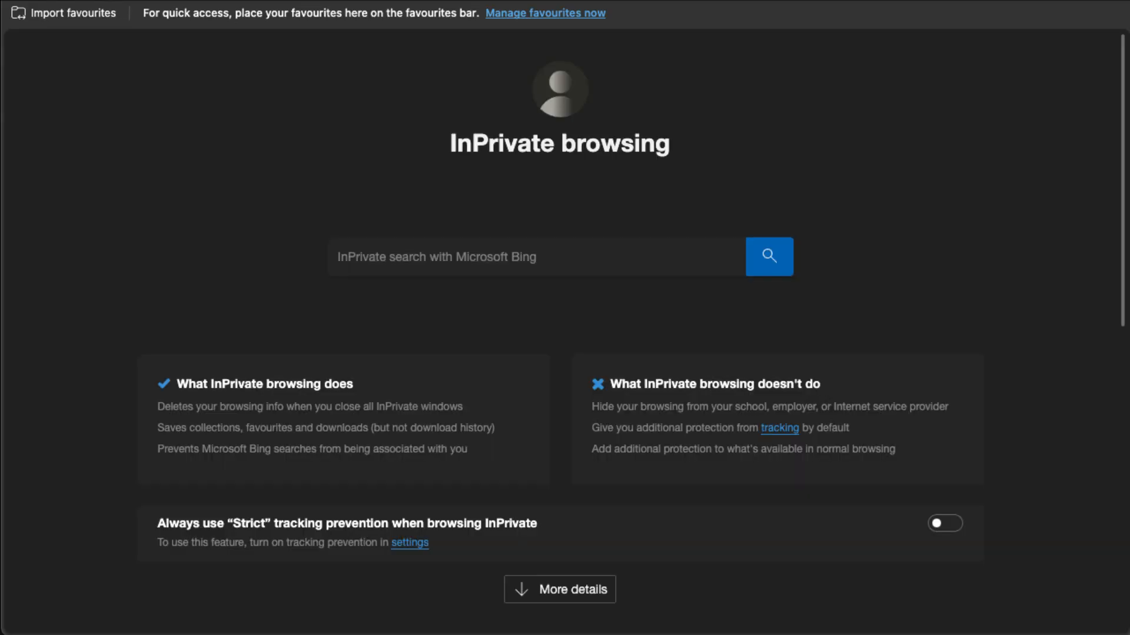
key("super+v")
key("Return")
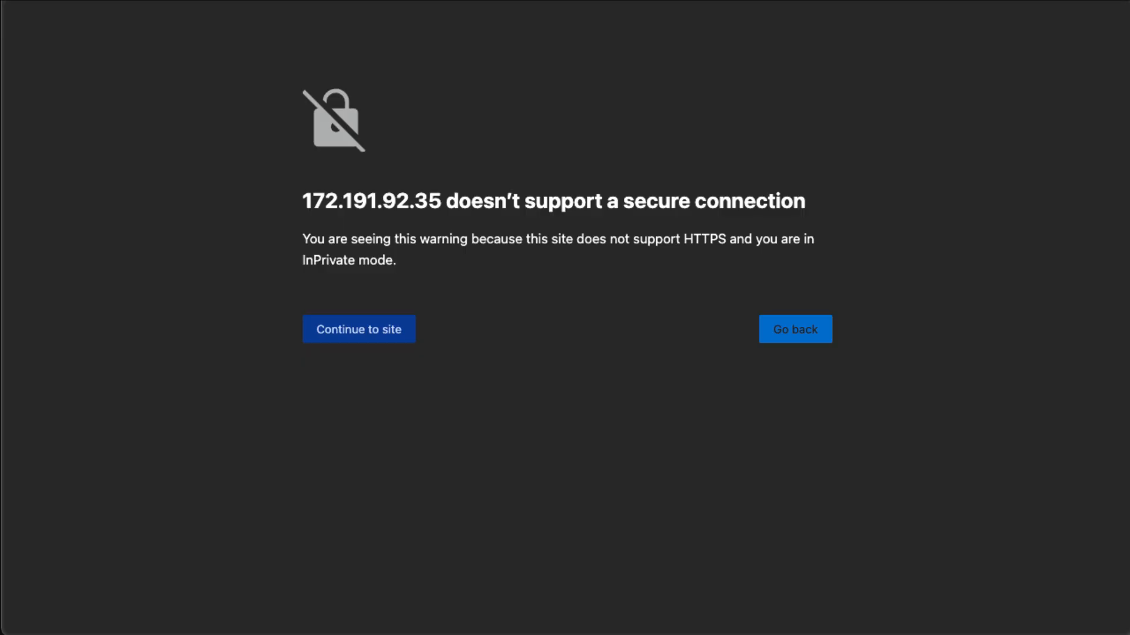
left_click(378, 328)
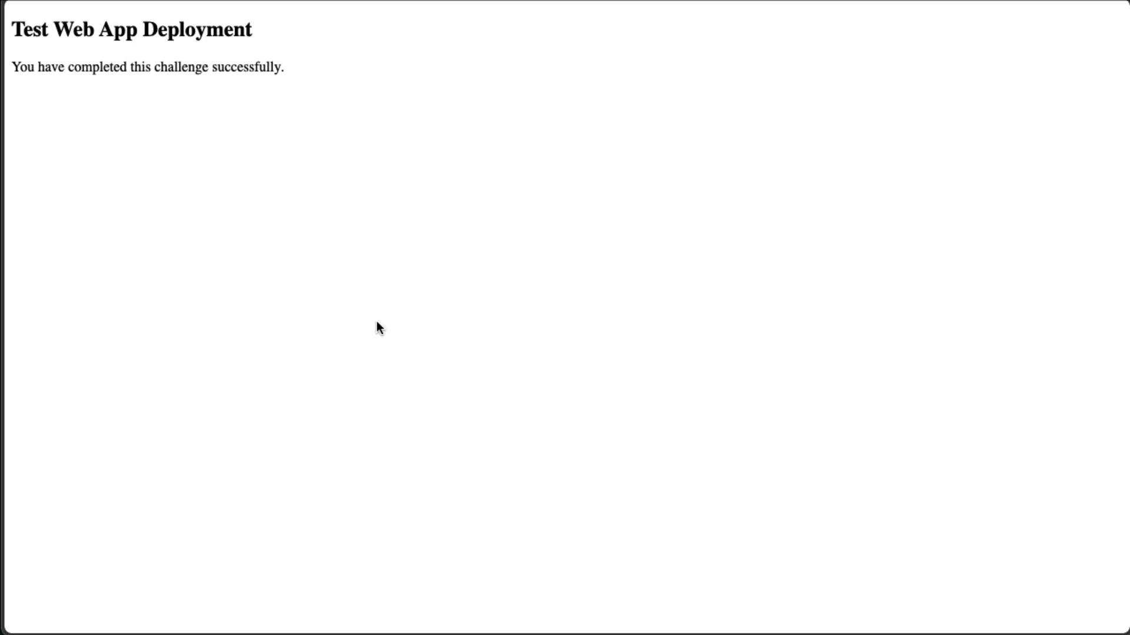